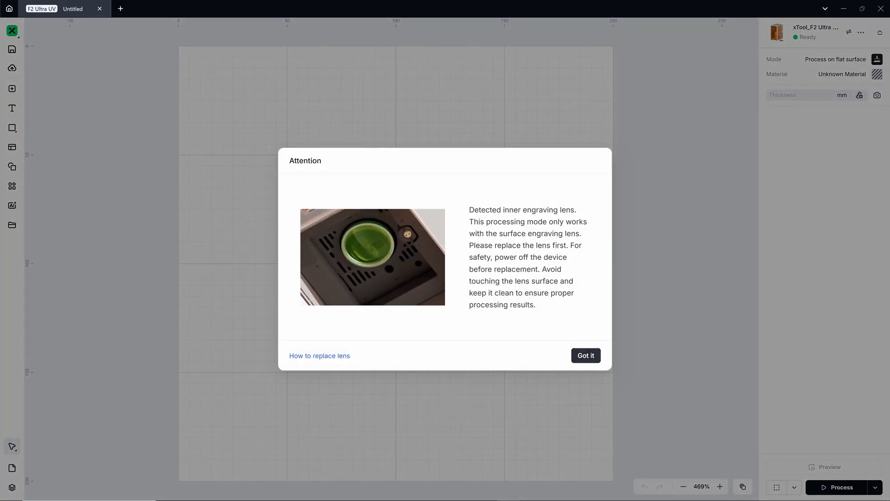
Step: Dismiss the lens notice, switch the processing mode to Inner Engraving, and close its setup wizard
{"action": "left_click", "coordinate": [585, 355]}
{"action": "left_click", "coordinate": [835, 59]}
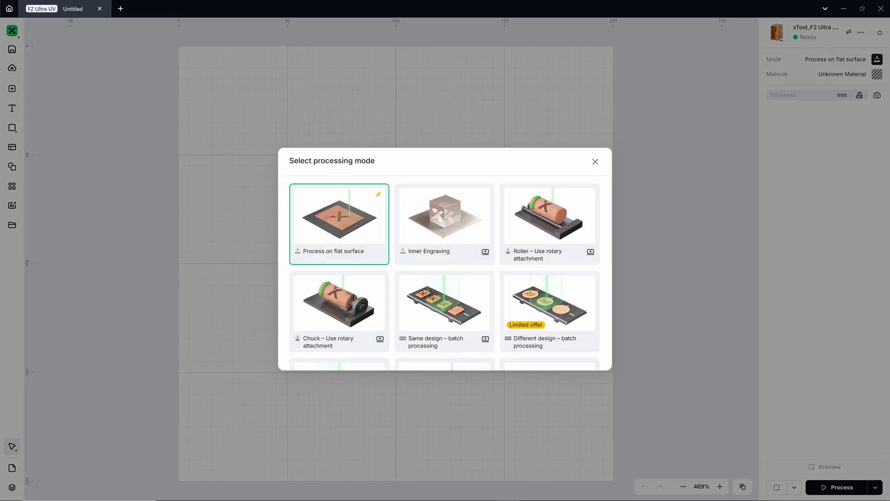
{"action": "left_click", "coordinate": [445, 224]}
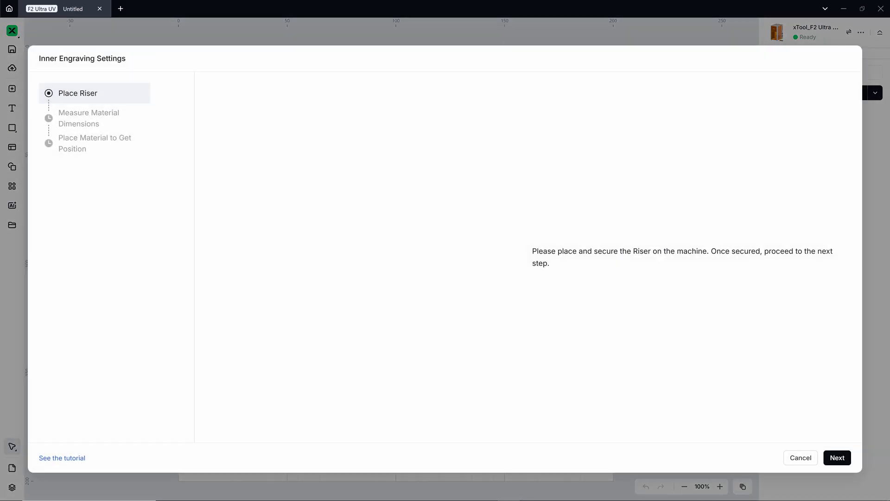
{"action": "key", "text": "Escape"}
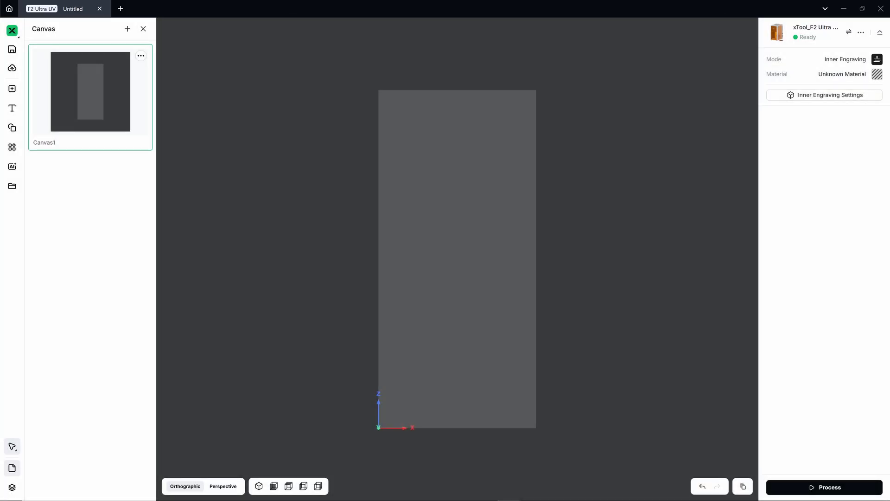
Step: Attach the picture Bear 2 no background_v2.png as the reference image for an AI-generated design
{"action": "left_click", "coordinate": [12, 167]}
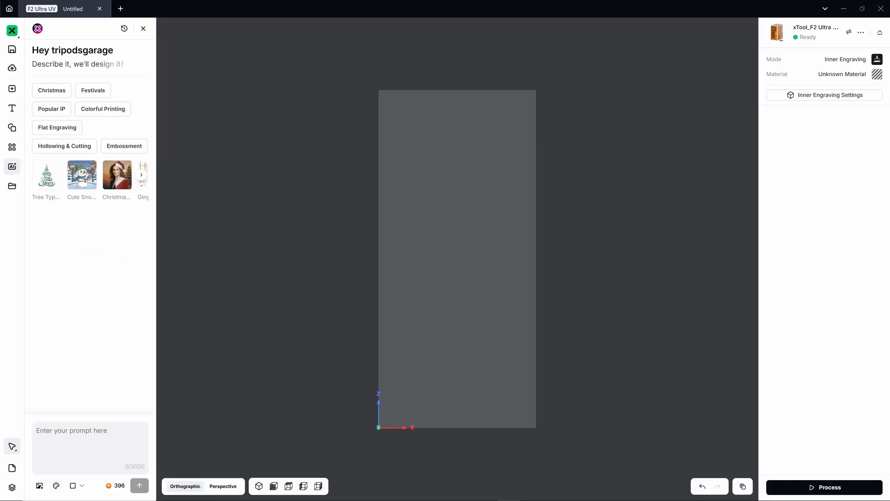
{"action": "left_click", "coordinate": [39, 486]}
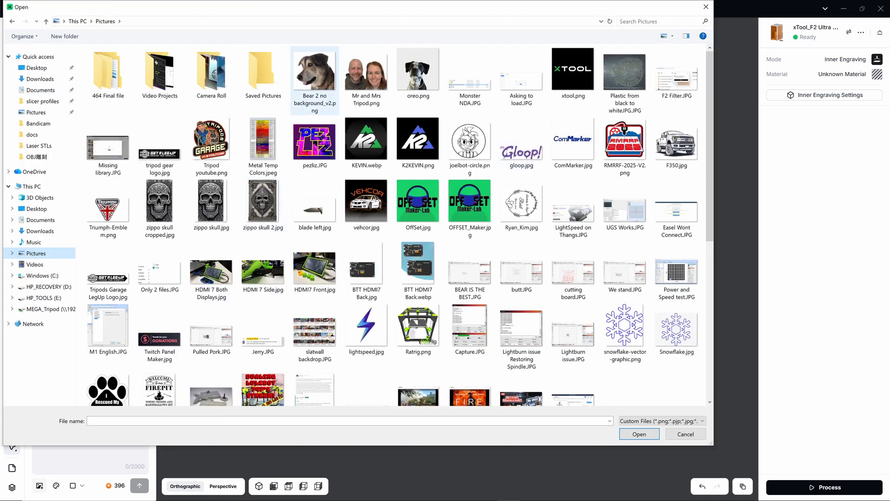
{"action": "double_click", "coordinate": [315, 80]}
{"action": "key", "text": "Return"}
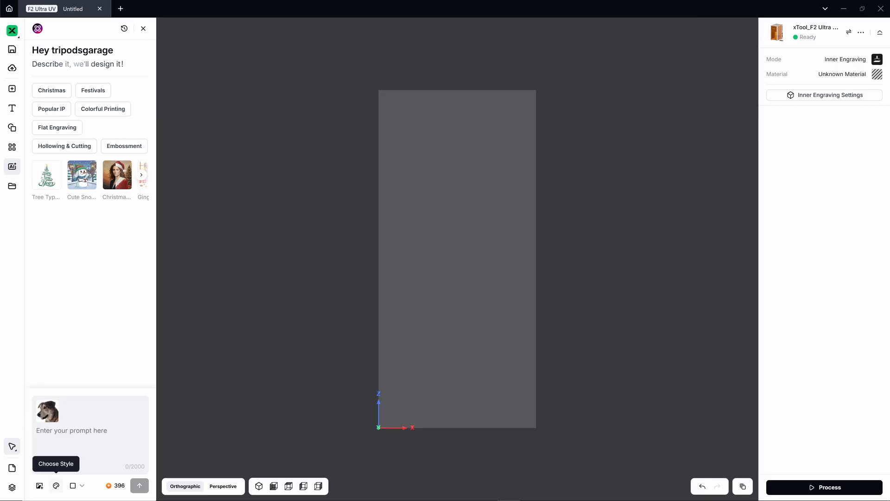
Step: Choose the general_mode style from the 3D Modeling category and generate the model from the dog picture
{"action": "left_click", "coordinate": [56, 485]}
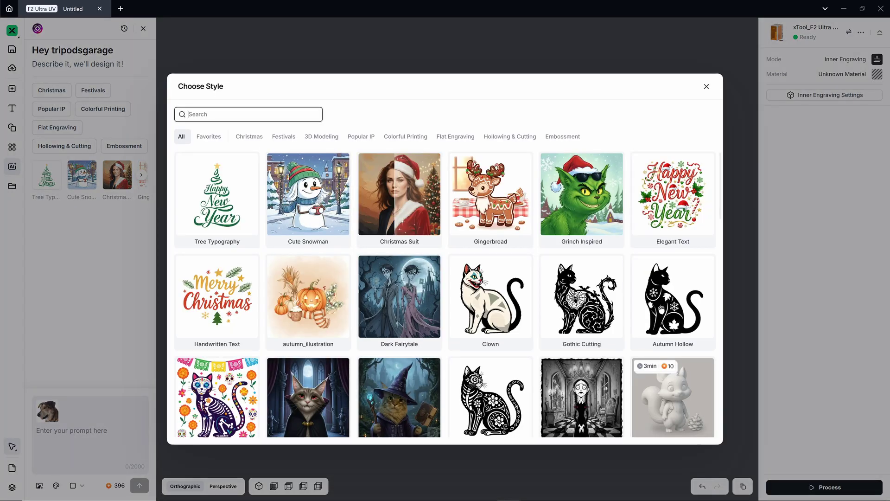
{"action": "left_click", "coordinate": [322, 136]}
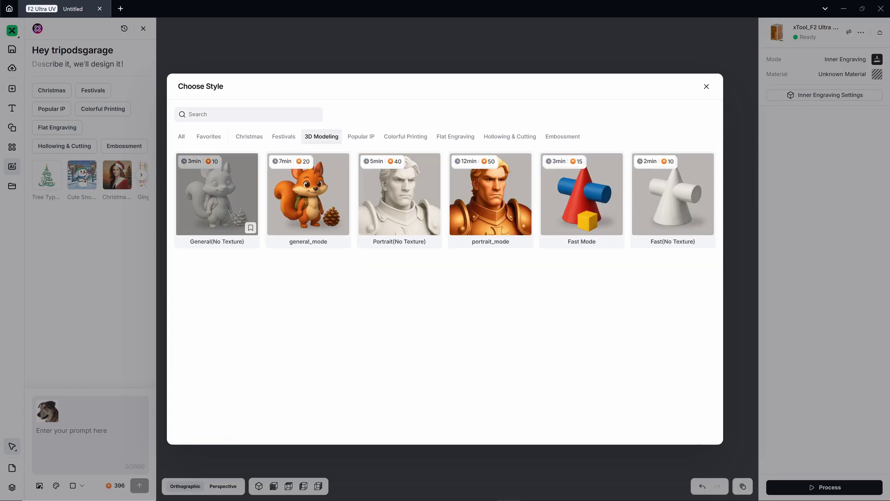
{"action": "left_click", "coordinate": [309, 197]}
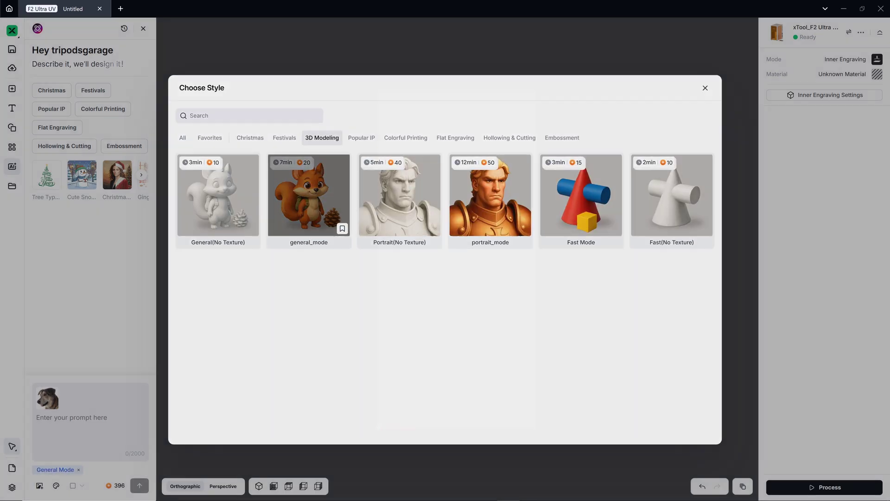
{"action": "left_click", "coordinate": [139, 485]}
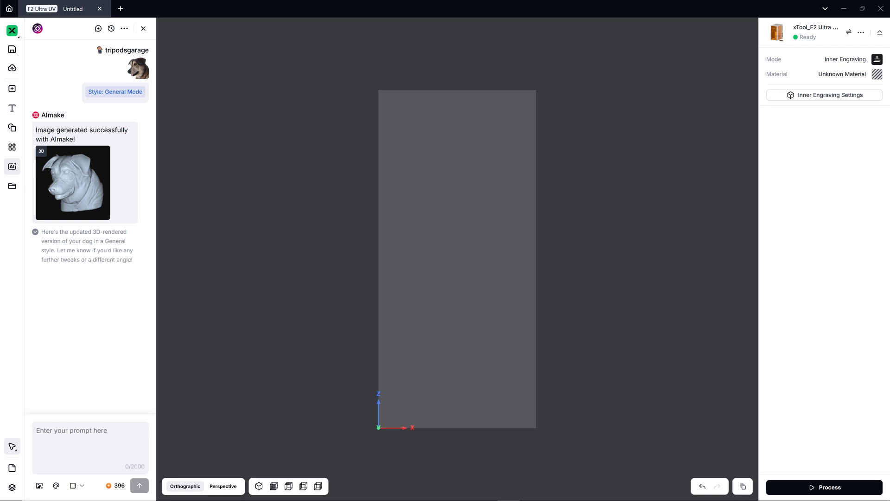
Step: Import the generated 3D dog head onto the canvas and scale it to fit
{"action": "mouse_move", "coordinate": [73, 182]}
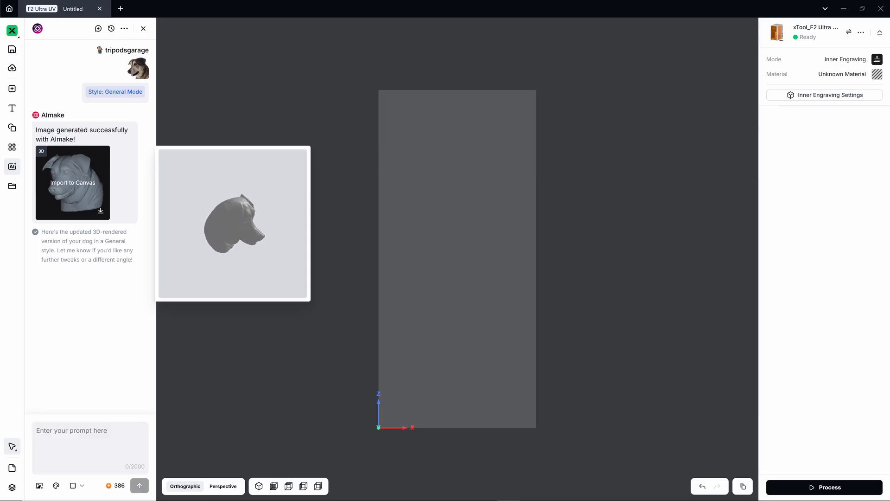
{"action": "left_click", "coordinate": [72, 182]}
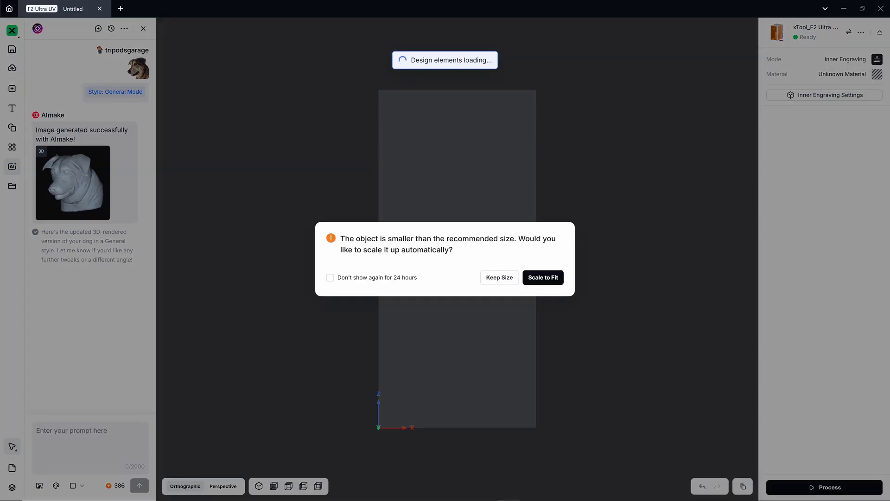
{"action": "left_click", "coordinate": [543, 277]}
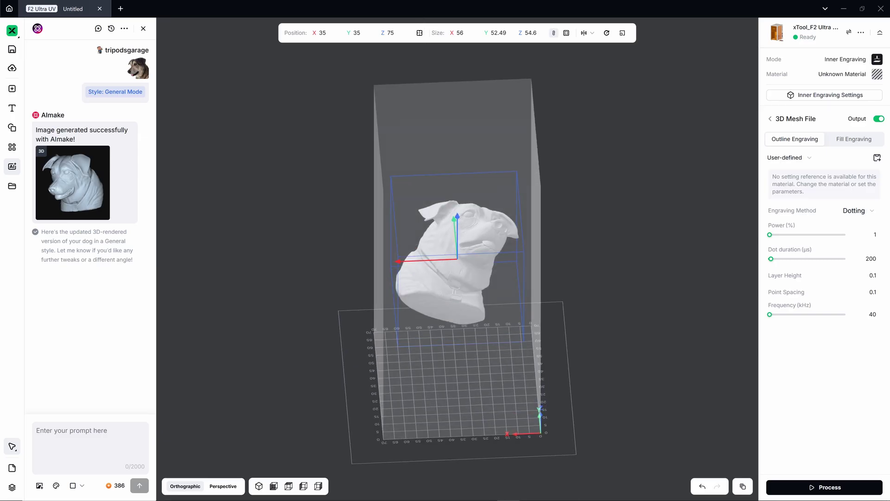
Step: In the inner engraving settings, proceed past riser placement and set the rectangular material's Z dimension to 49.15 mm
{"action": "left_click", "coordinate": [824, 94]}
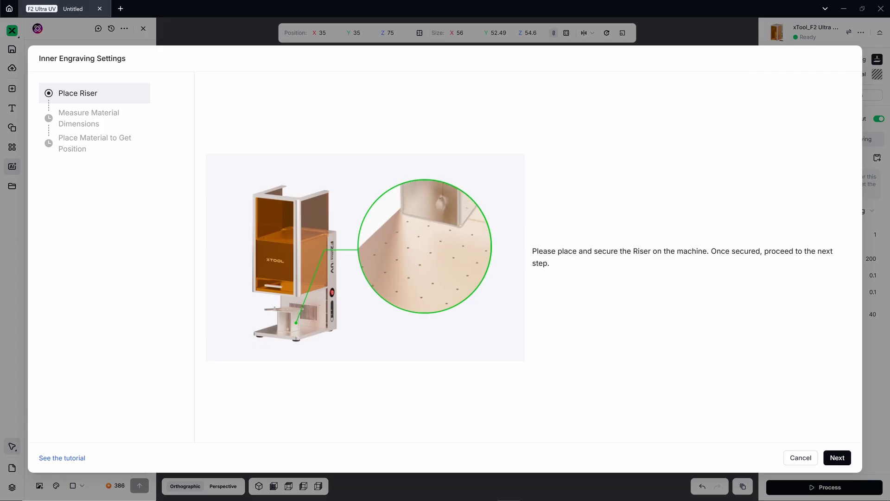
{"action": "left_click", "coordinate": [837, 457]}
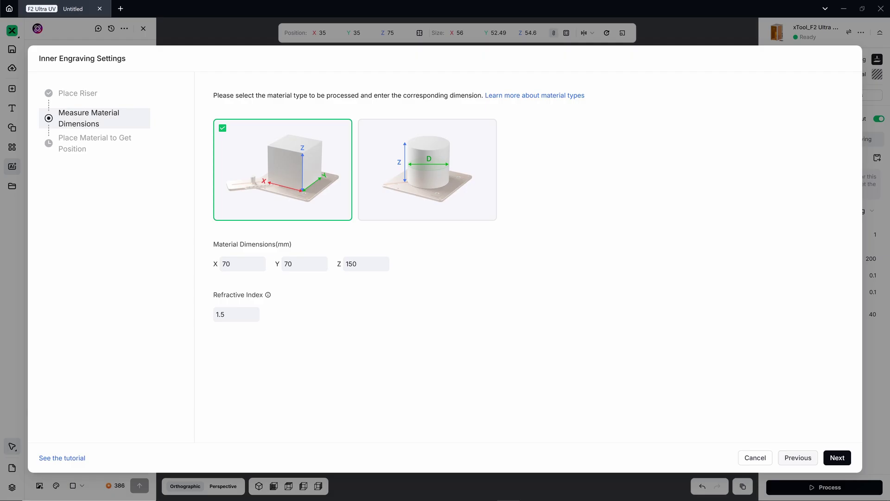
{"action": "double_click", "coordinate": [351, 264]}
{"action": "type", "text": "49"}
{"action": "key", "text": "BackSpace"}
{"action": "type", "text": "9.15"}
Step: Set the material's Y to 47.52 mm and X to 48.20 mm, and import the canvas using the positioning piece at value 35
{"action": "left_click", "coordinate": [304, 263]}
{"action": "type", "text": "47.52"}
{"action": "double_click", "coordinate": [226, 264]}
{"action": "type", "text": "48.20"}
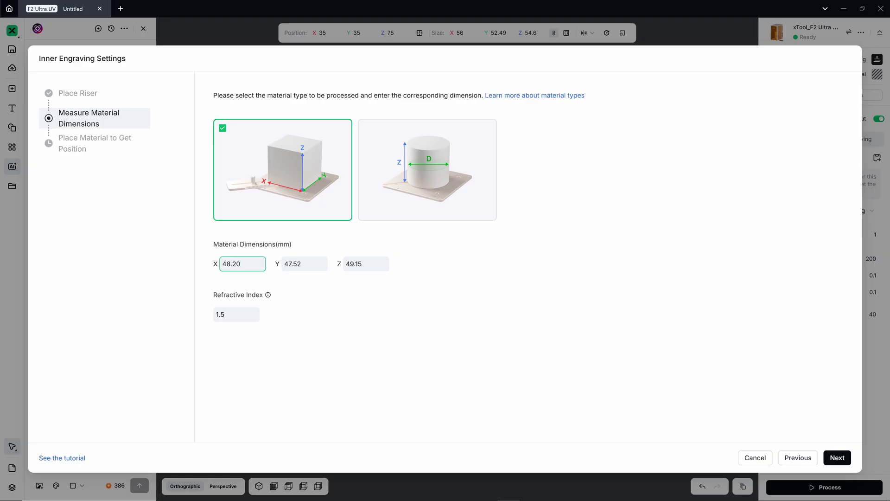
{"action": "left_click", "coordinate": [837, 457]}
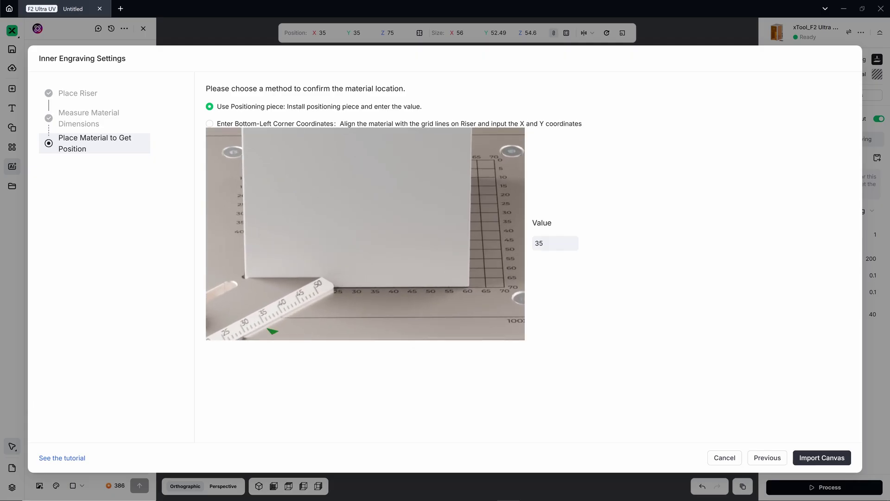
{"action": "left_click", "coordinate": [821, 458]}
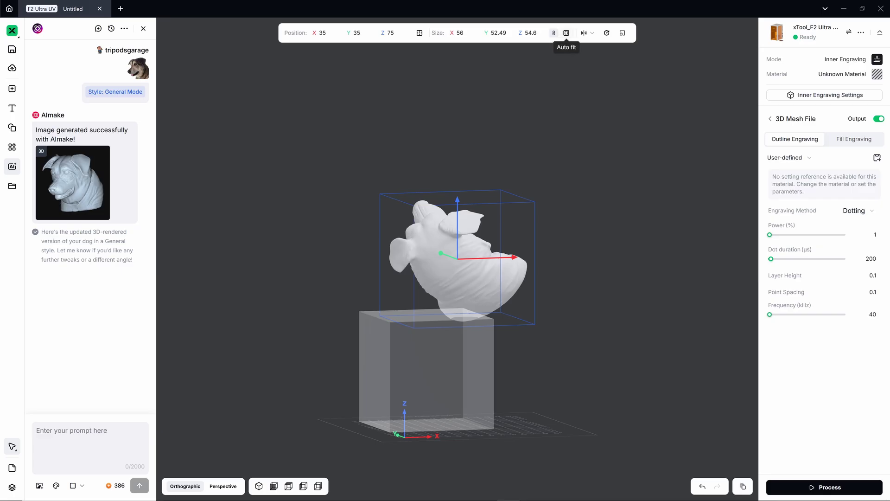
Step: Auto fit the dog head inside the material block
{"action": "left_click", "coordinate": [566, 33]}
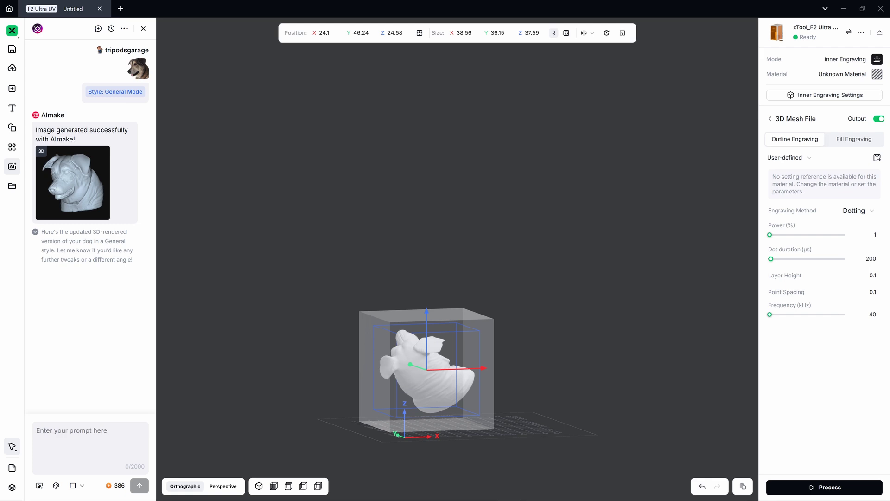
{"action": "key", "text": "1"}
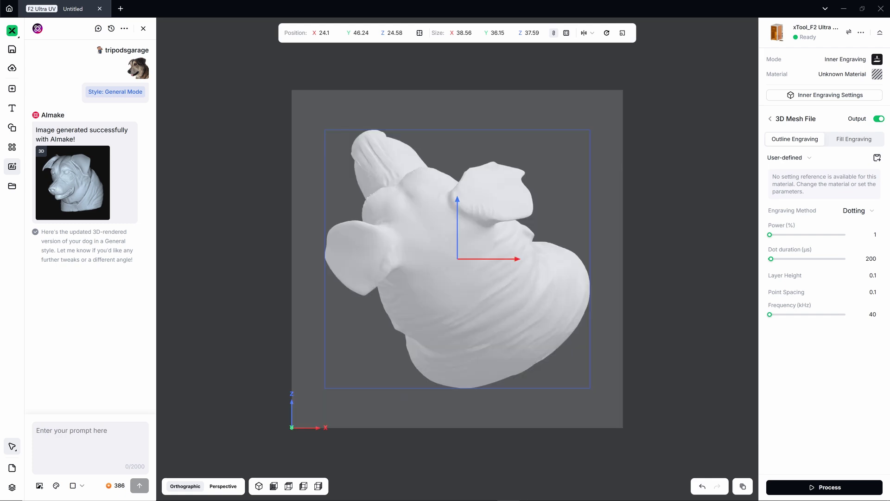
{"action": "scroll", "coordinate": [450, 397], "scroll_direction": "down", "scroll_amount": 6}
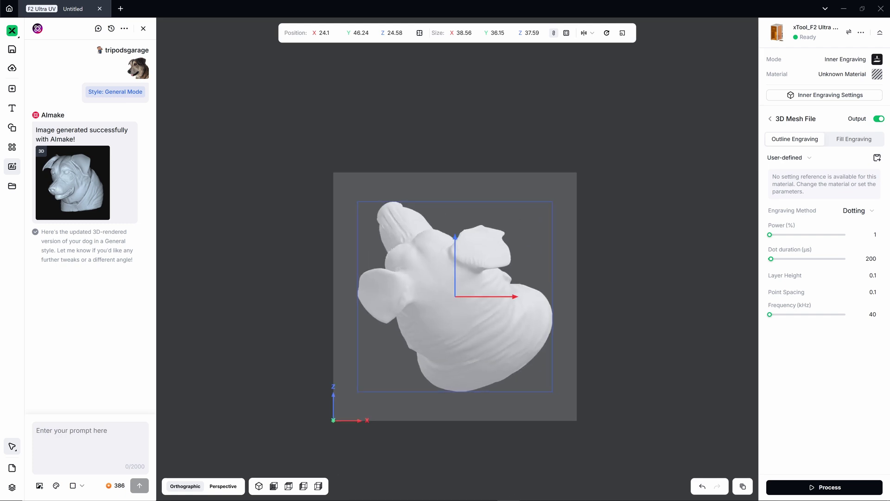
{"action": "scroll", "coordinate": [450, 398], "scroll_direction": "up", "scroll_amount": 5}
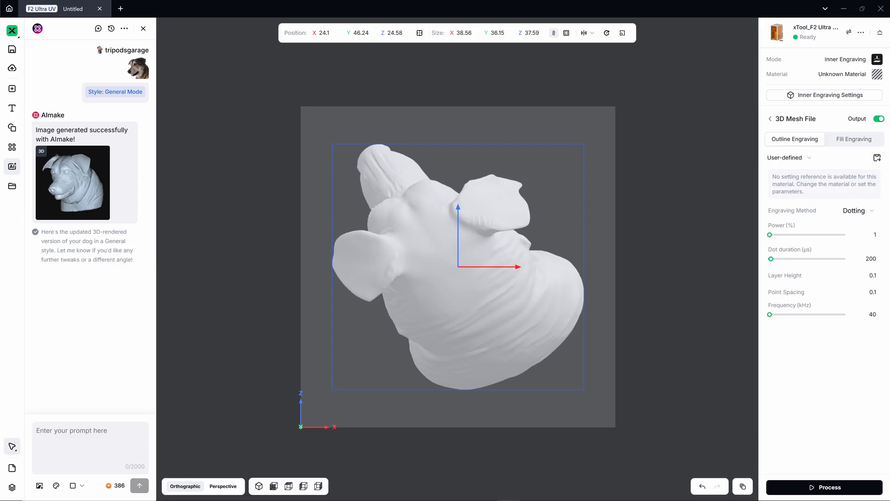
{"action": "scroll", "coordinate": [467, 414], "scroll_direction": "up", "scroll_amount": 1}
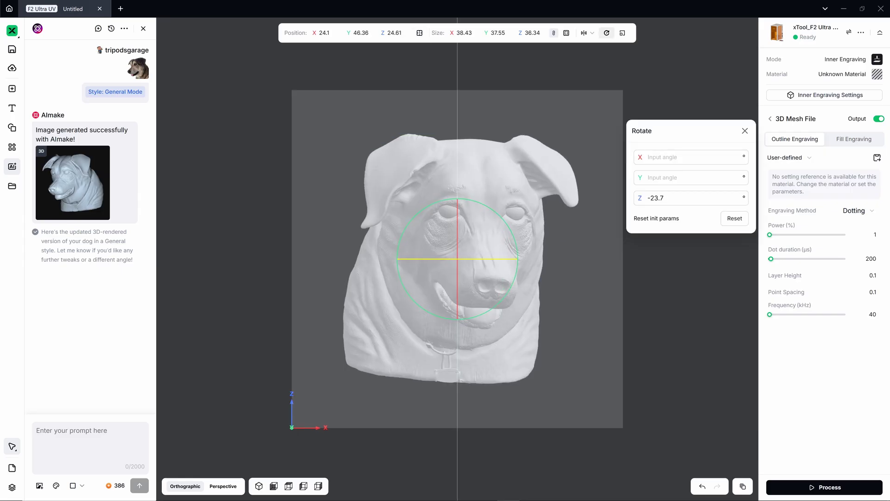
Step: Rotate the upright dog head about the Z axis to face straight forward, and centre it in the block
{"action": "left_click_drag", "start_coordinate": [487, 259], "coordinate": [457, 259]}
{"action": "key", "text": "Return"}
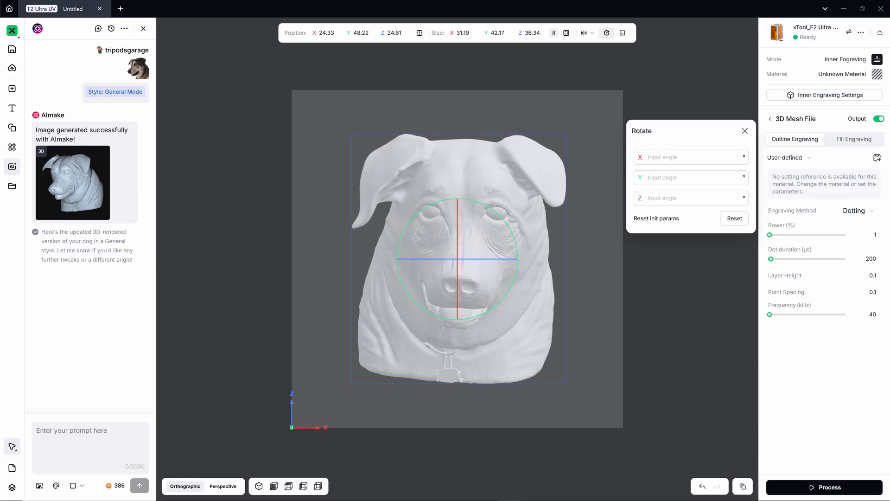
{"action": "left_click", "coordinate": [289, 486]}
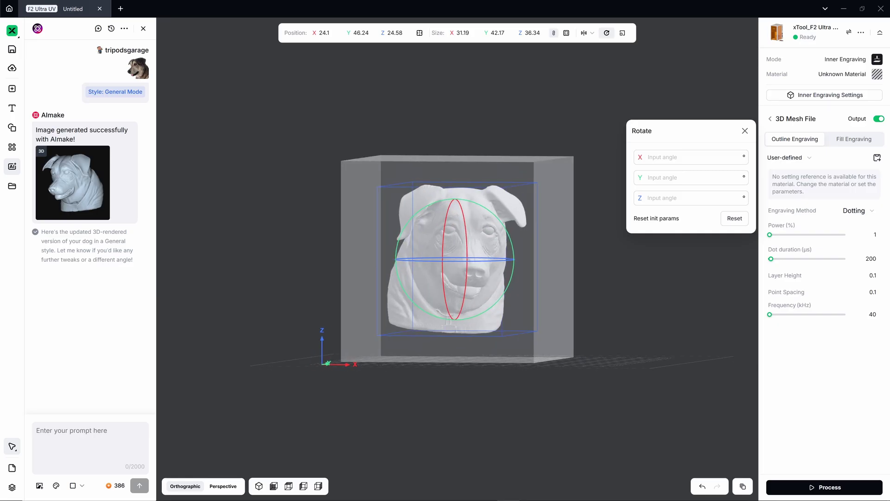
{"action": "left_click", "coordinate": [274, 486]}
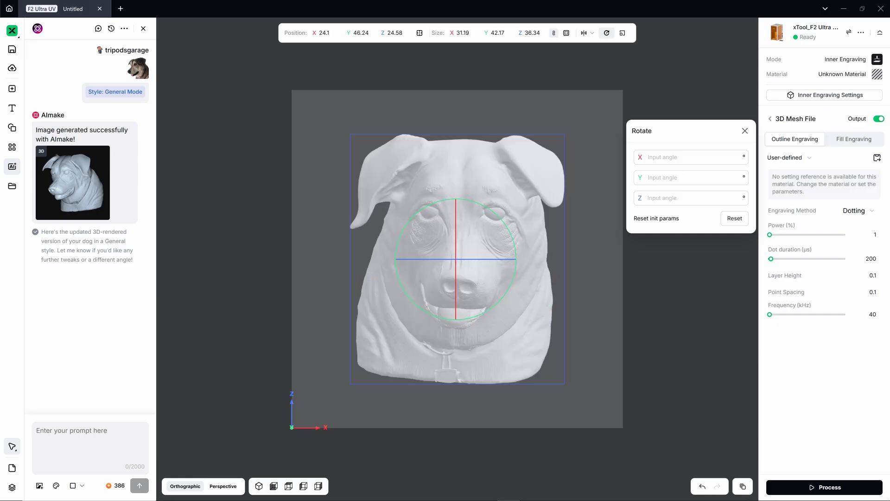
Step: Add a text object reading BEAR beside the dog head
{"action": "left_click", "coordinate": [12, 108]}
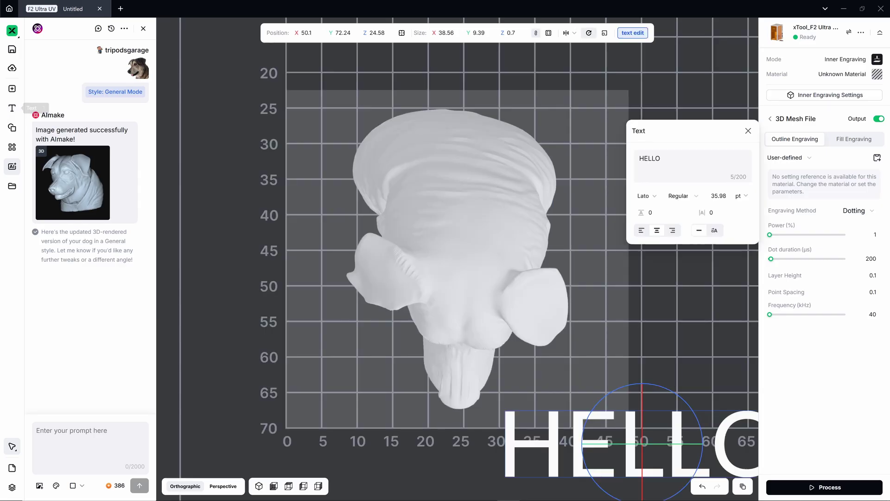
{"action": "left_click_drag", "start_coordinate": [612, 444], "coordinate": [684, 444]}
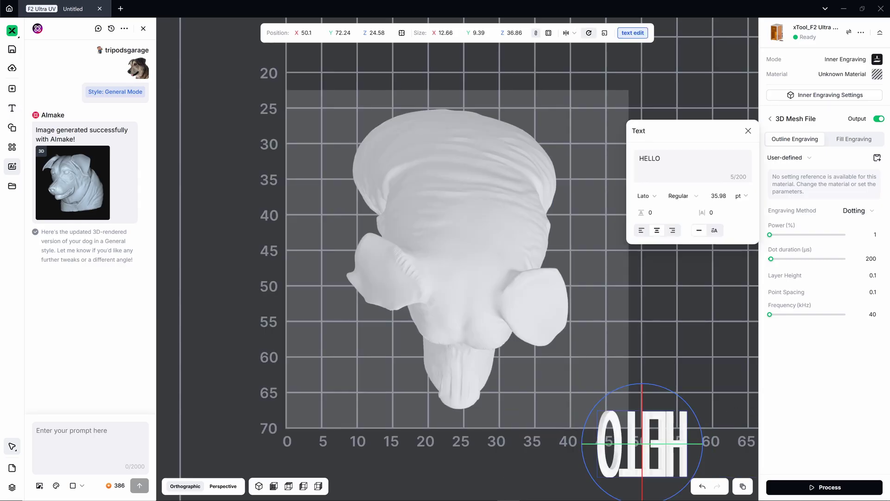
{"action": "key", "text": "ctrl+z"}
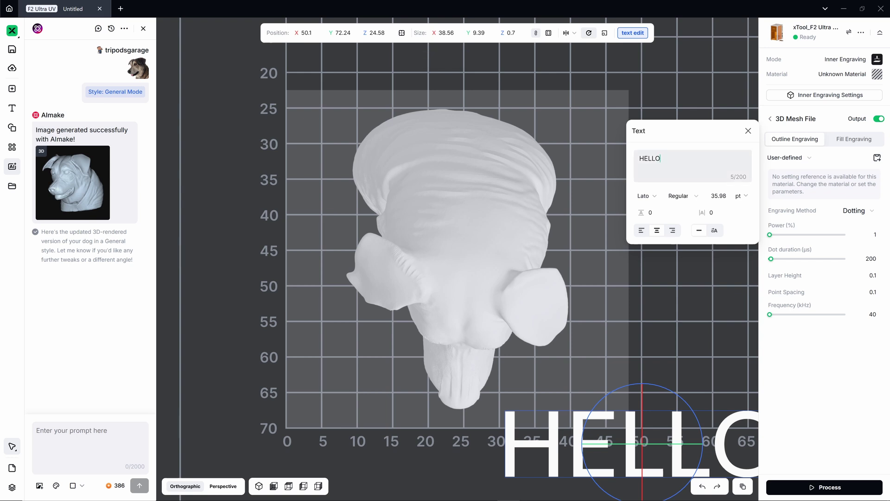
{"action": "key", "text": "ctrl+a"}
{"action": "type", "text": "BEAR"}
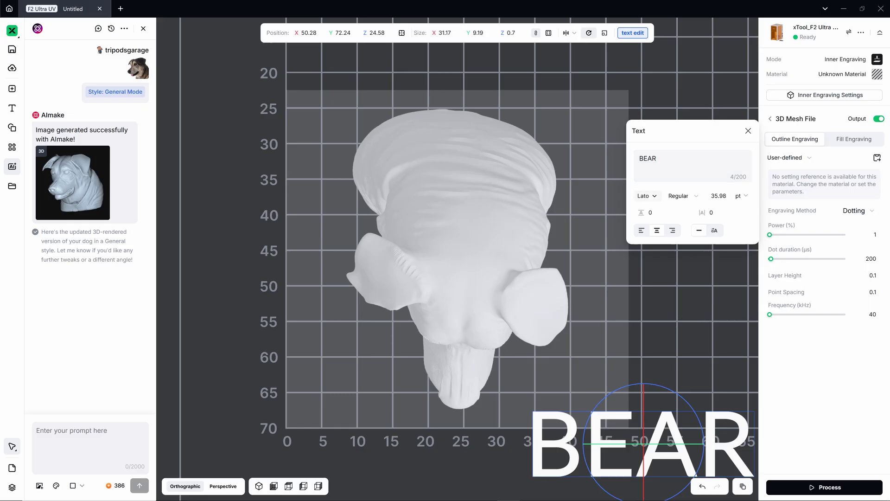
Step: Change the font of the BEAR text to Lilita One
{"action": "left_click", "coordinate": [647, 195]}
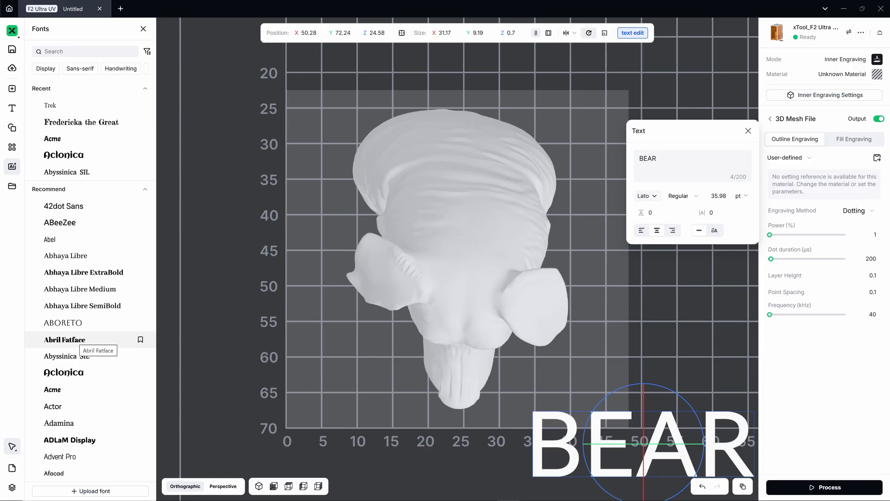
{"action": "left_click", "coordinate": [78, 339]}
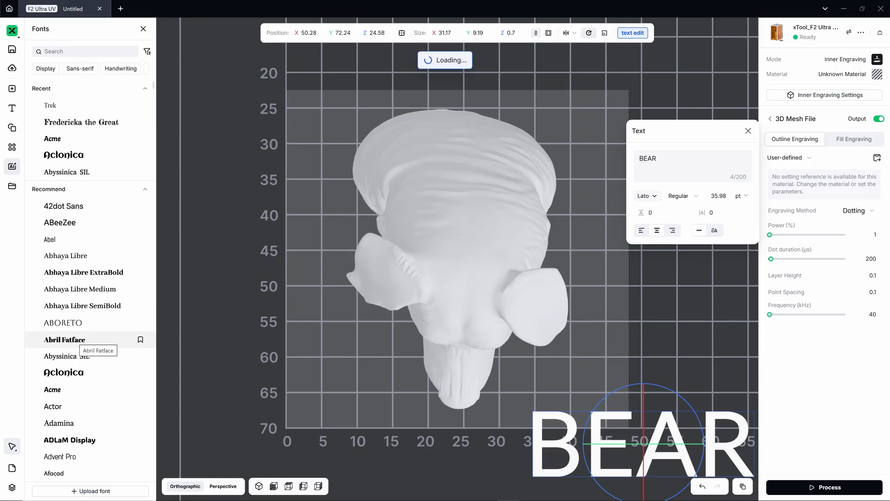
{"action": "scroll", "coordinate": [91, 343], "scroll_direction": "down", "scroll_amount": 20}
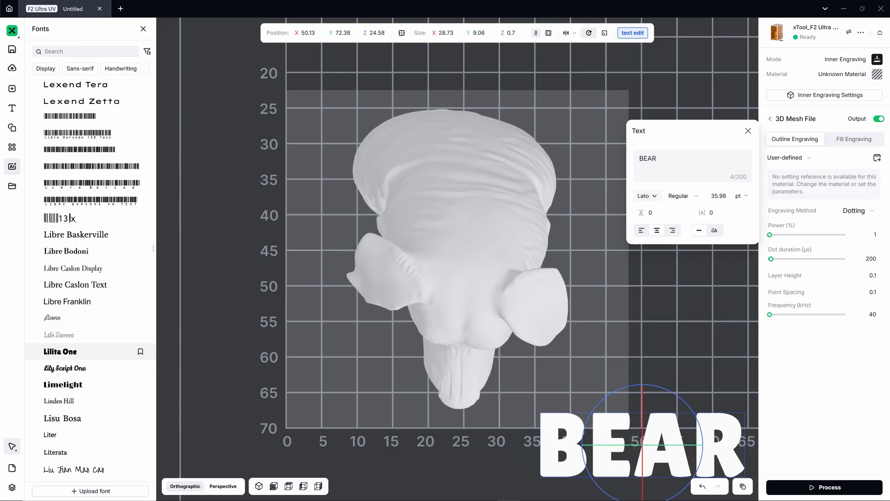
{"action": "left_click", "coordinate": [90, 351]}
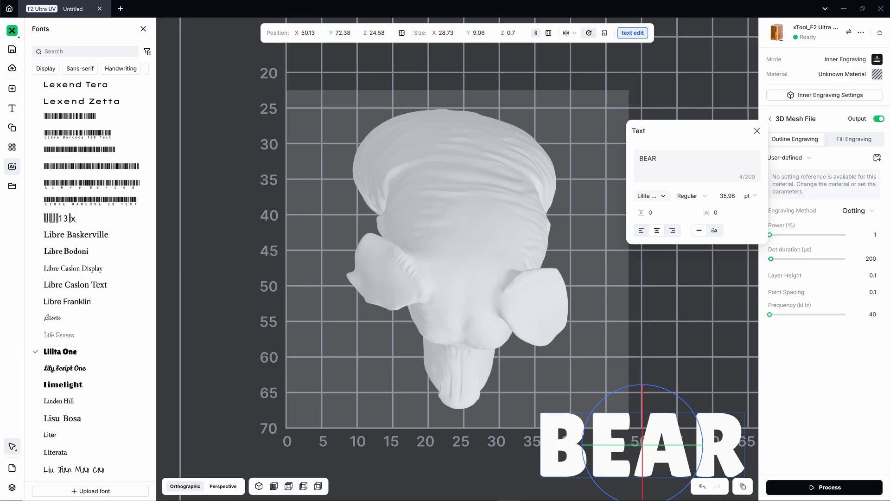
{"action": "scroll", "coordinate": [91, 278], "scroll_direction": "up", "scroll_amount": 1}
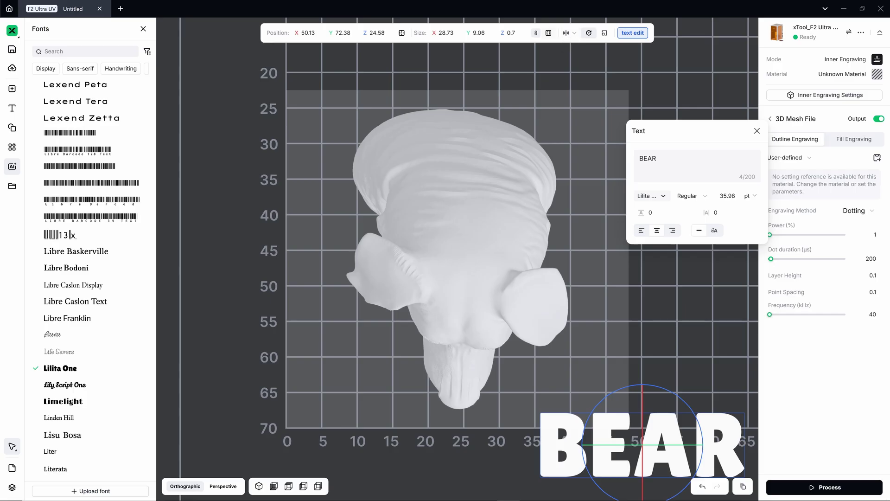
Step: Place the BEAR text, about 36.9 mm wide, centred at the dog head's base and rotate it 69.12° about the X axis
{"action": "left_click", "coordinate": [401, 33]}
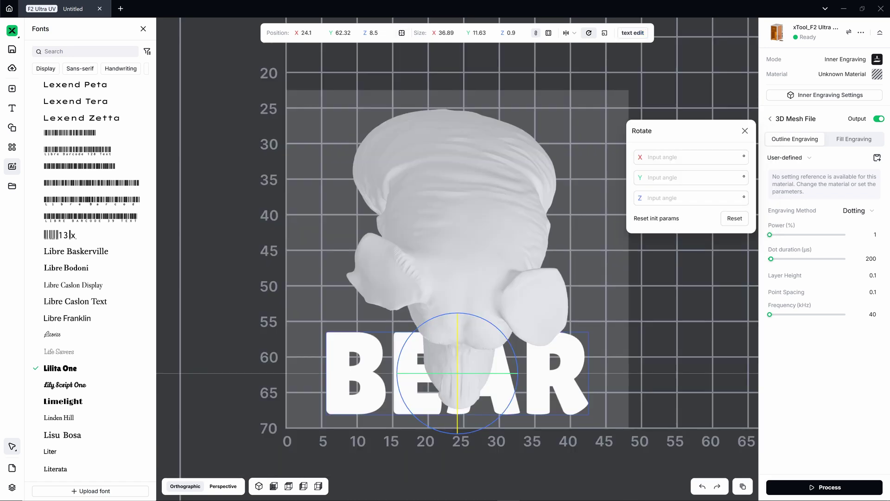
{"action": "left_click_drag", "start_coordinate": [457, 344], "coordinate": [457, 395]}
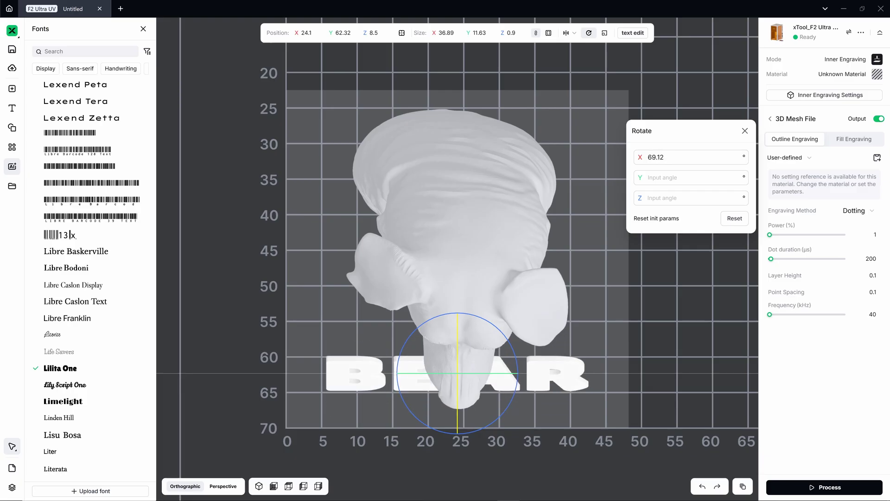
{"action": "left_click_drag", "start_coordinate": [325, 334], "coordinate": [333, 203]}
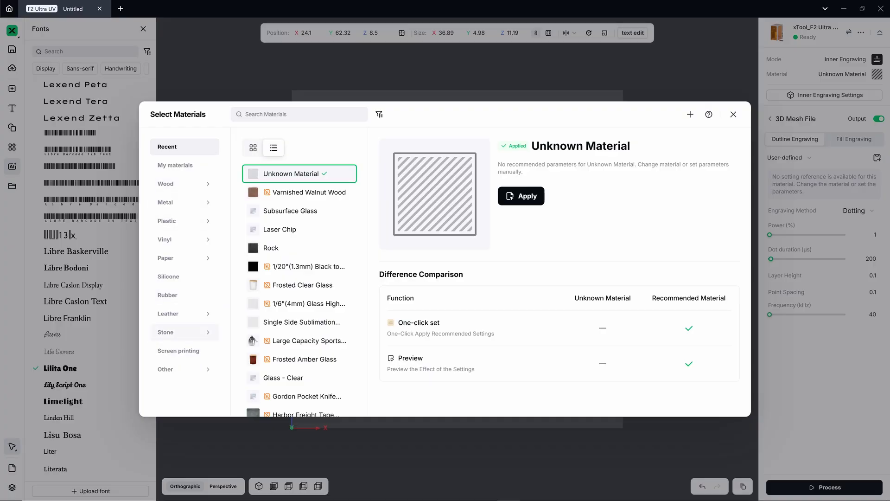
Step: Apply the K9 Inner Carved Glass material from the Other category to the engraving
{"action": "left_click", "coordinate": [184, 369]}
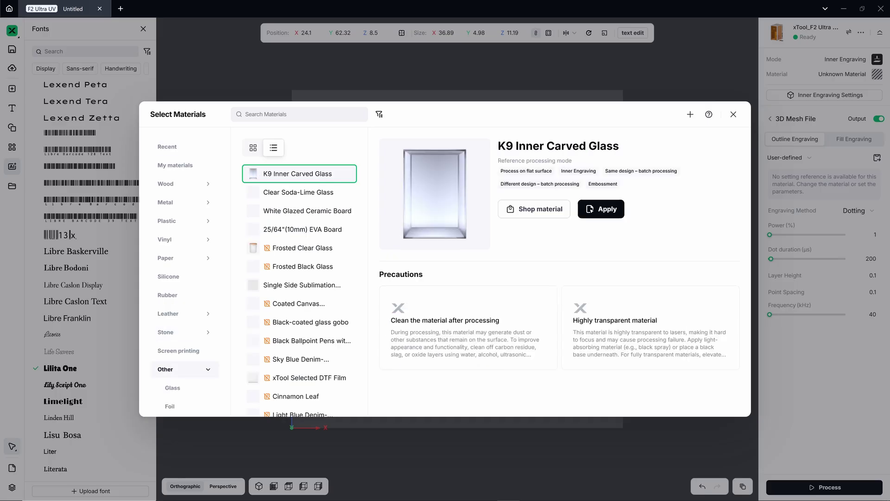
{"action": "scroll", "coordinate": [185, 269], "scroll_direction": "down", "scroll_amount": 2}
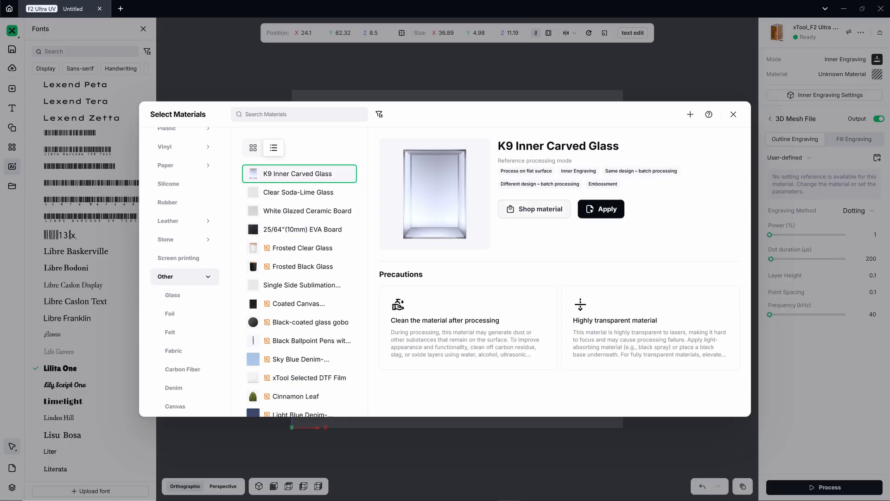
{"action": "left_click", "coordinate": [601, 208]}
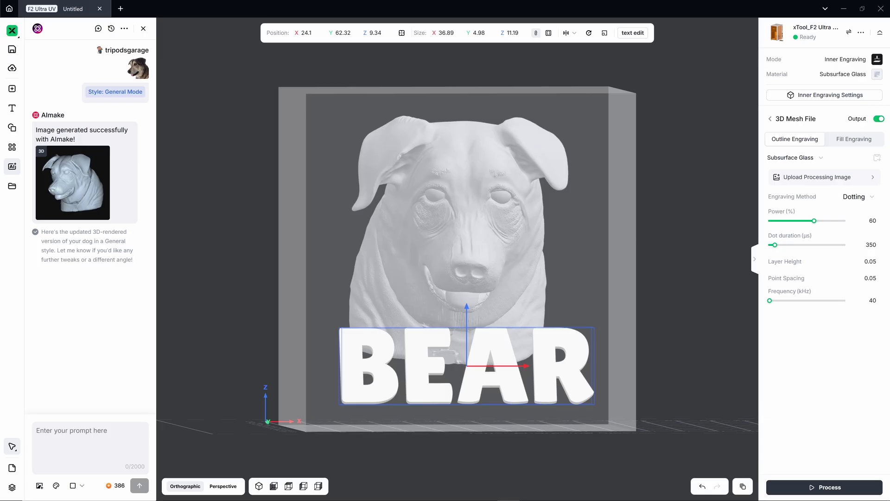
Step: Process the inner engraving of the dog head and BEAR text
{"action": "left_click", "coordinate": [824, 487]}
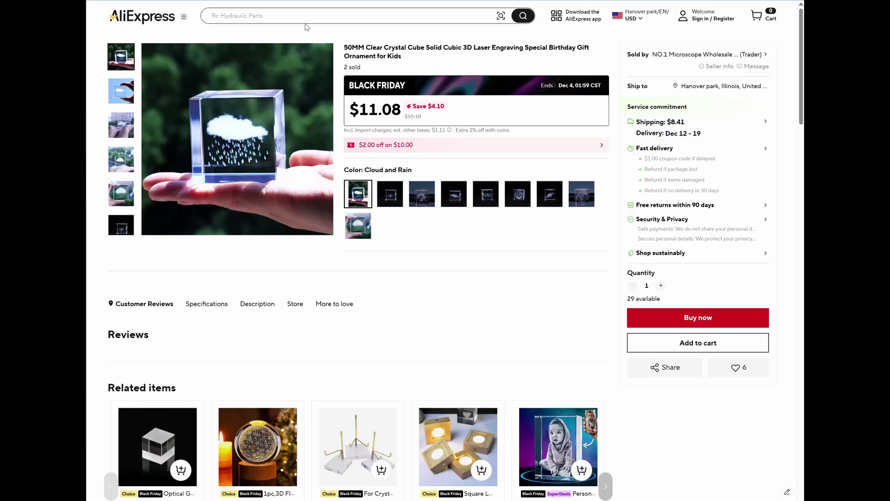
Step: Switch to AliExpress and search for k9 crystal blanks
{"action": "left_click", "coordinate": [306, 17]}
{"action": "type", "text": "k9 cr"}
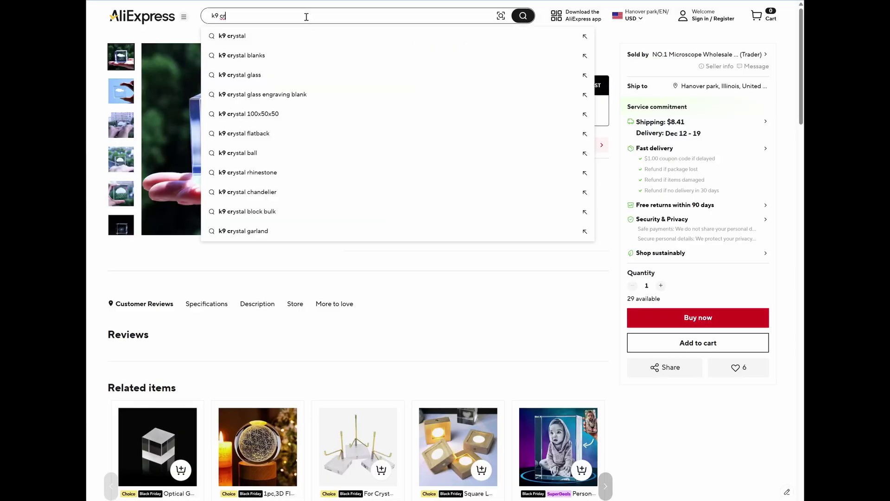
{"action": "left_click", "coordinate": [249, 57]}
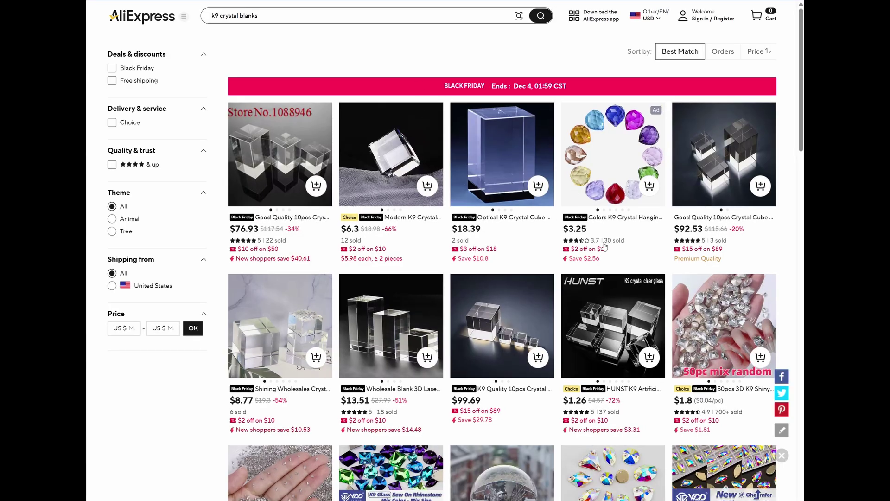
Step: Browse the search results for clear K9 crystal blocks and cubes, comparing their sizes and prices
{"action": "mouse_move", "coordinate": [314, 162]}
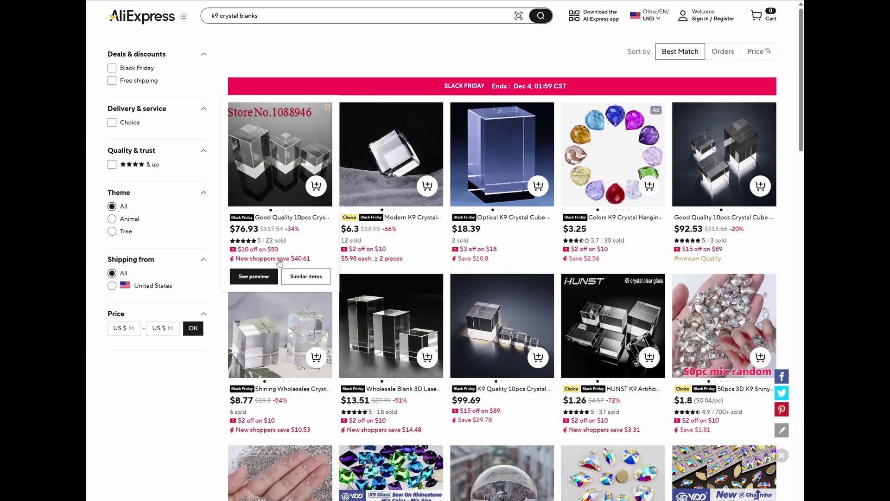
{"action": "mouse_move", "coordinate": [311, 333]}
{"action": "mouse_move", "coordinate": [383, 337]}
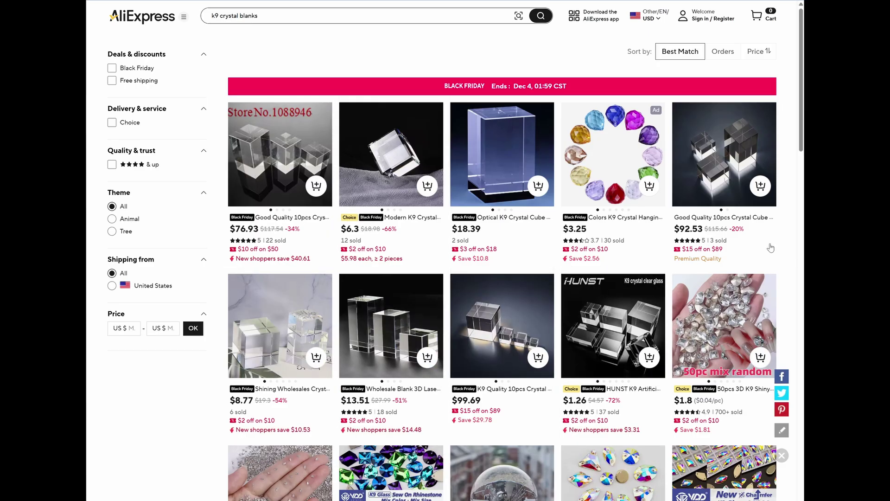
{"action": "scroll", "coordinate": [704, 206], "scroll_direction": "down", "scroll_amount": 6}
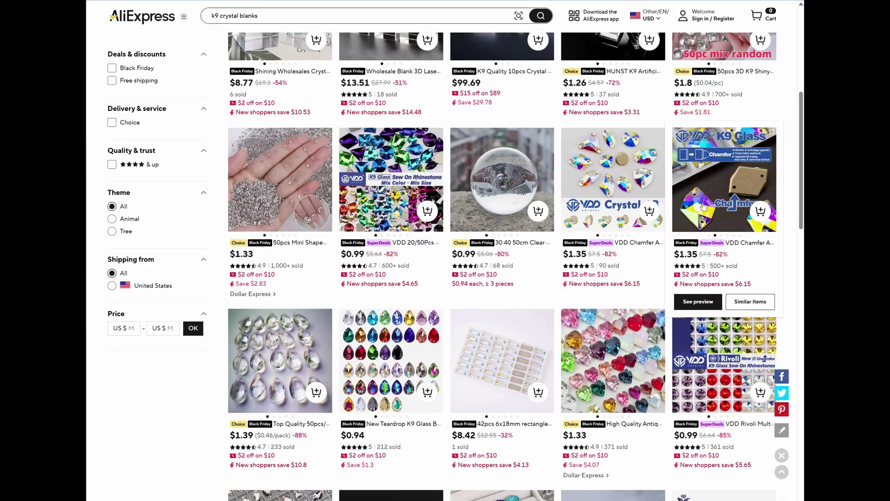
{"action": "scroll", "coordinate": [703, 206], "scroll_direction": "down", "scroll_amount": 9}
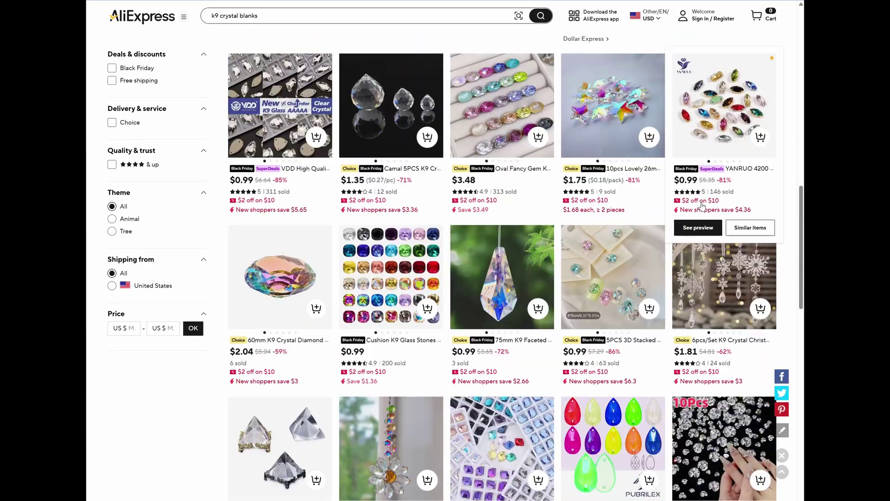
{"action": "scroll", "coordinate": [704, 207], "scroll_direction": "down", "scroll_amount": 3}
{"action": "scroll", "coordinate": [703, 206], "scroll_direction": "up", "scroll_amount": 5}
{"action": "scroll", "coordinate": [703, 207], "scroll_direction": "down", "scroll_amount": 6}
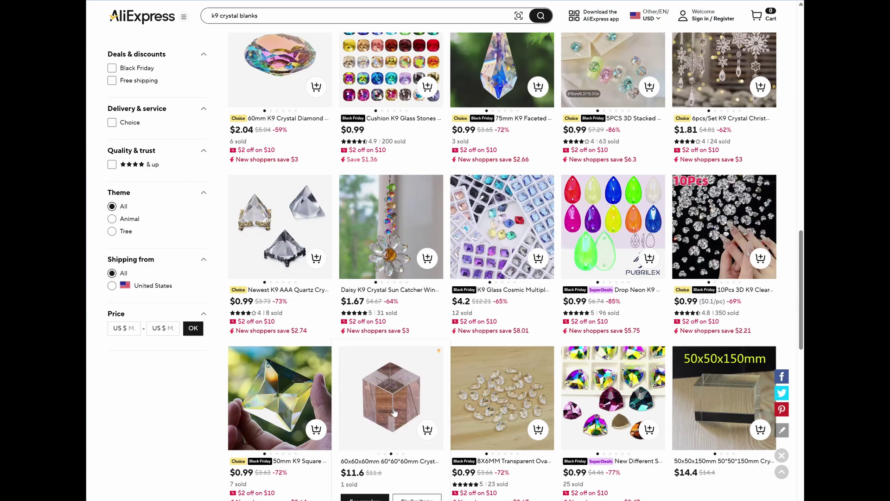
{"action": "scroll", "coordinate": [409, 396], "scroll_direction": "down", "scroll_amount": 2}
{"action": "scroll", "coordinate": [409, 395], "scroll_direction": "down", "scroll_amount": 3}
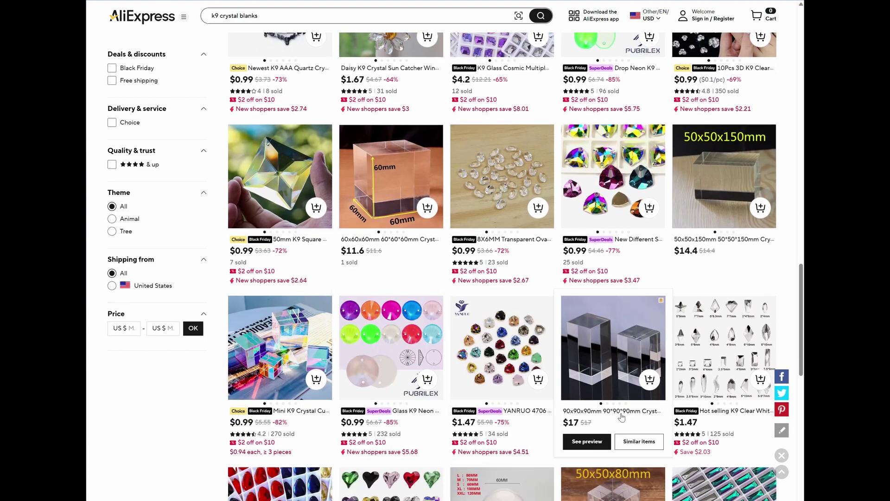
{"action": "scroll", "coordinate": [621, 417], "scroll_direction": "down", "scroll_amount": 4}
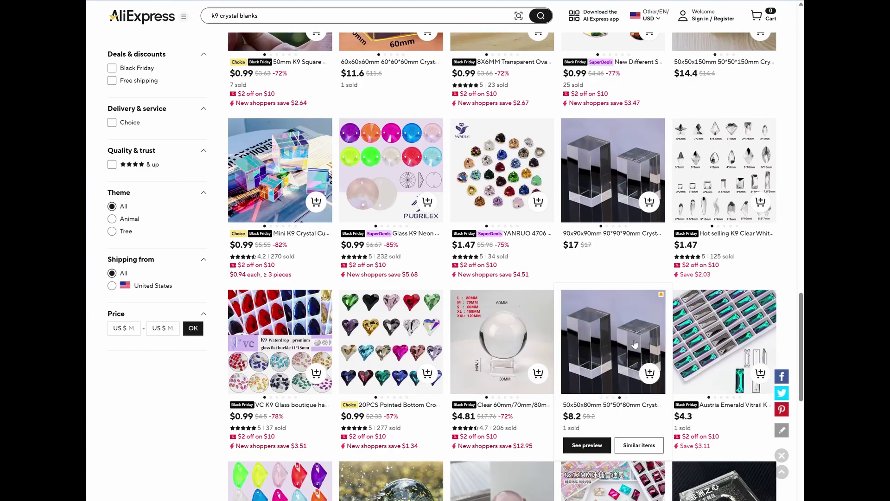
{"action": "scroll", "coordinate": [631, 349], "scroll_direction": "down", "scroll_amount": 4}
{"action": "scroll", "coordinate": [635, 350], "scroll_direction": "down", "scroll_amount": 3}
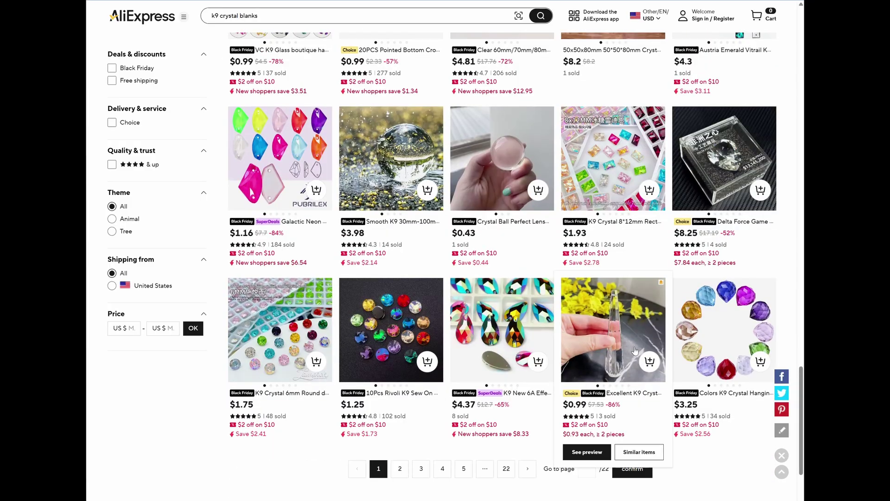
{"action": "scroll", "coordinate": [635, 349], "scroll_direction": "up", "scroll_amount": 20}
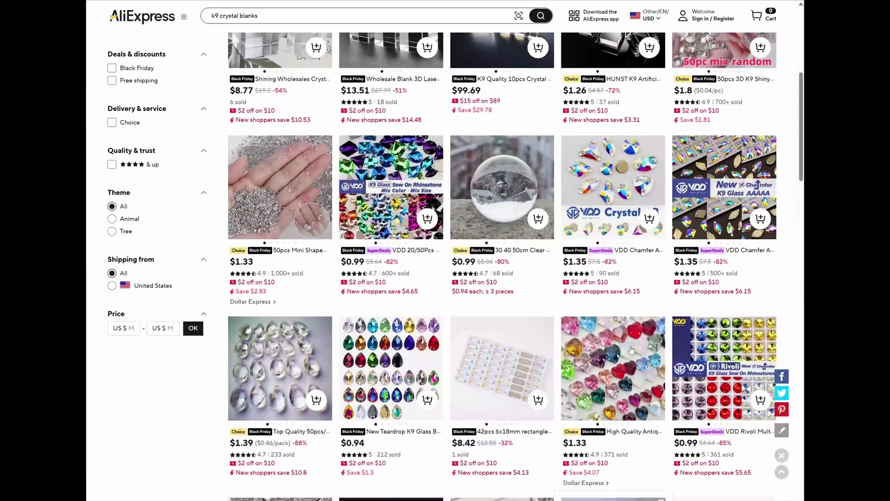
{"action": "scroll", "coordinate": [632, 349], "scroll_direction": "up", "scroll_amount": 7}
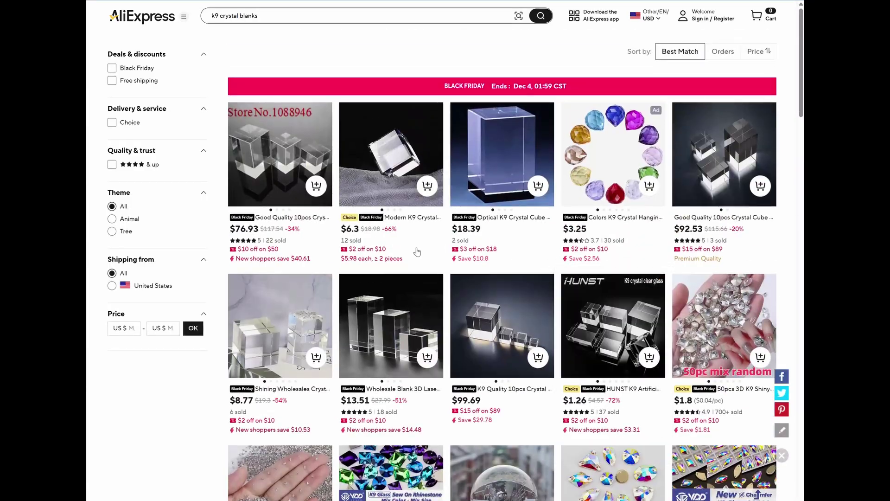
{"action": "mouse_move", "coordinate": [418, 410]}
{"action": "mouse_move", "coordinate": [734, 430]}
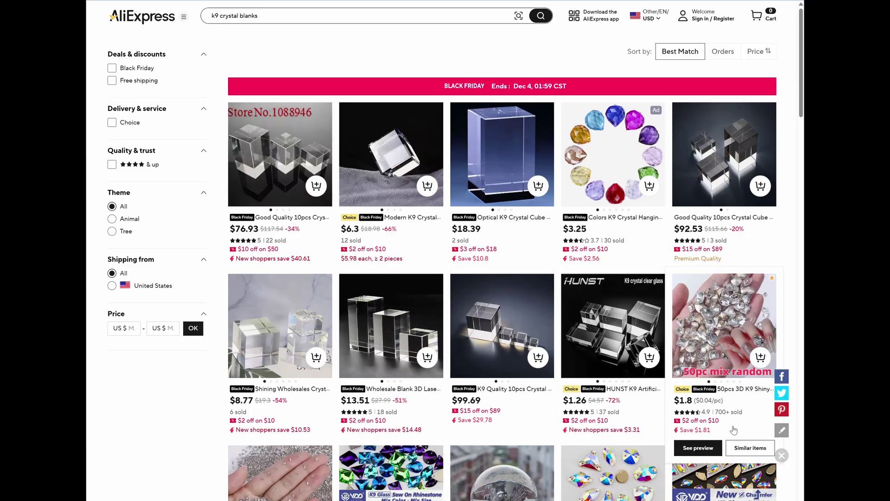
Step: Open the HUNST K9 Artificial Crystal Glass listing, dismiss the notification subscription offer, and review the purchase limit and reviews
{"action": "left_click", "coordinate": [622, 327]}
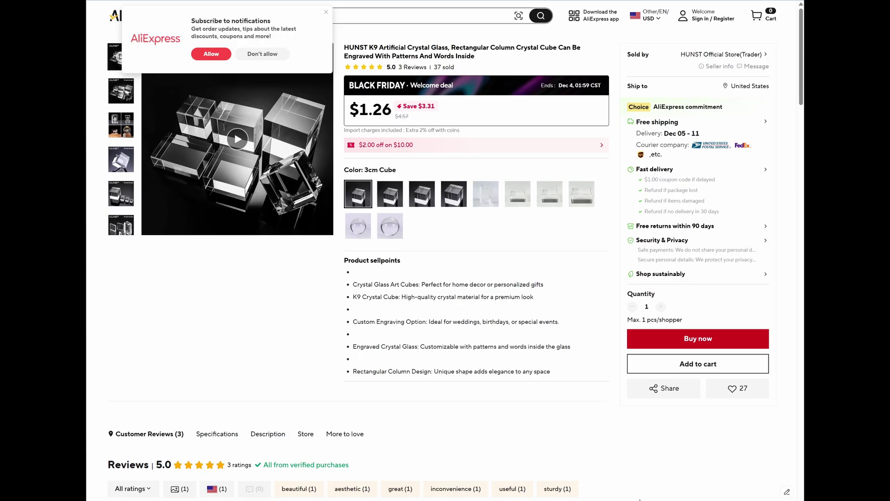
{"action": "left_click", "coordinate": [327, 13]}
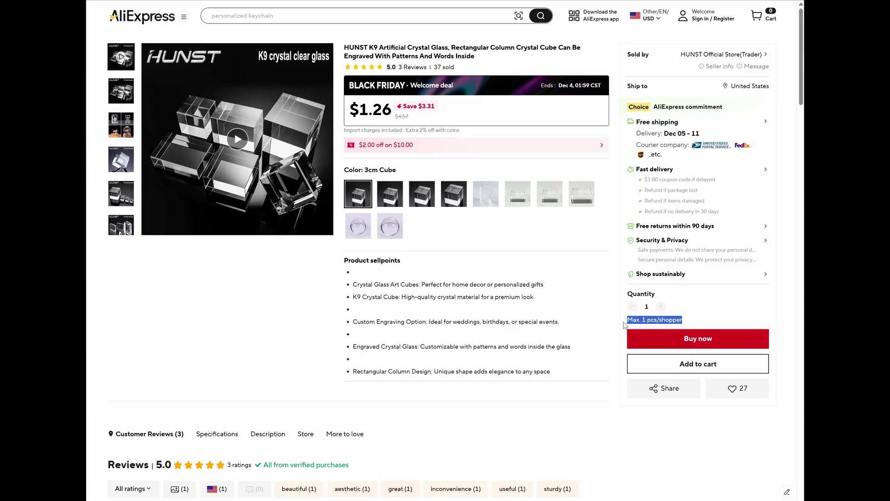
{"action": "scroll", "coordinate": [670, 467], "scroll_direction": "down", "scroll_amount": 10}
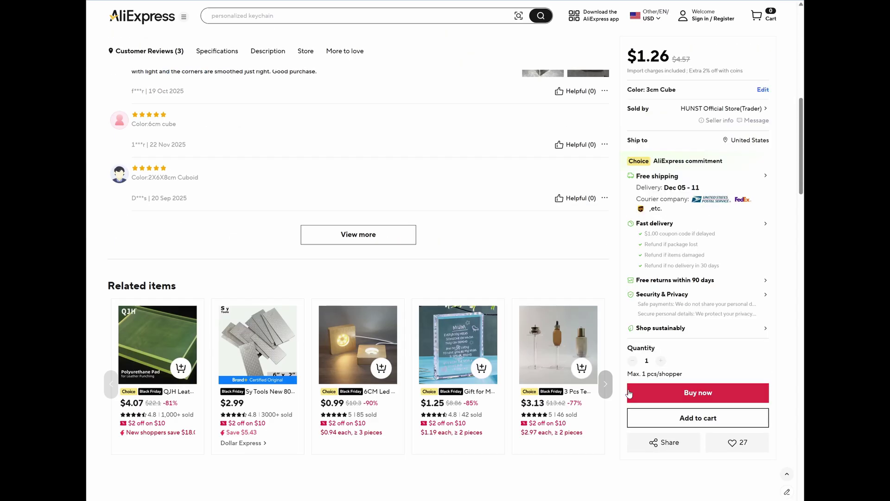
{"action": "scroll", "coordinate": [629, 394], "scroll_direction": "up", "scroll_amount": 10}
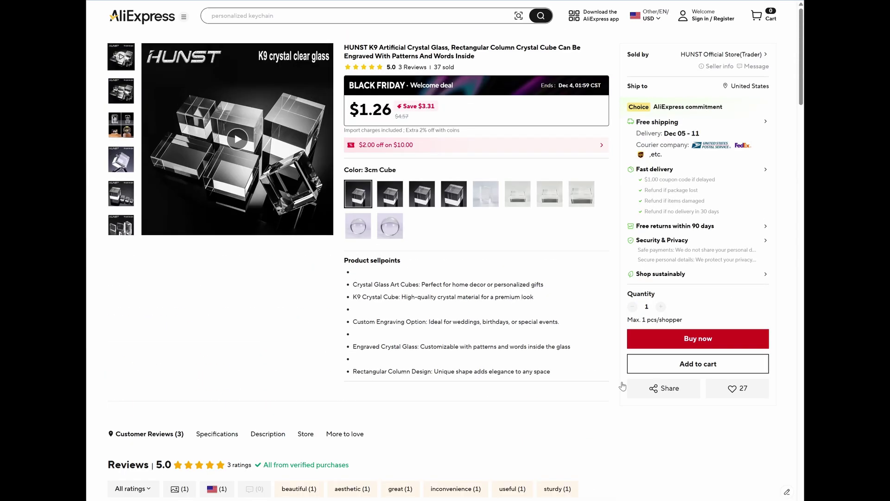